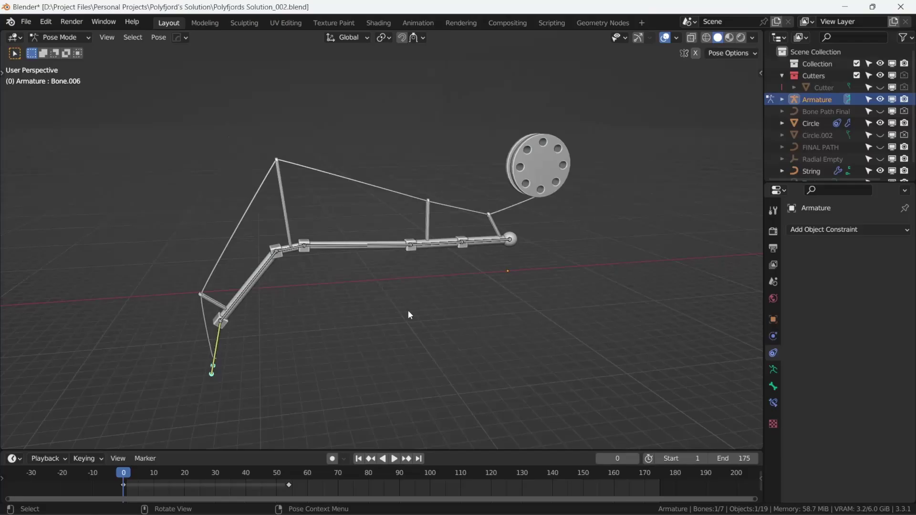
Test-move the foot bone to check how the leg reposes
mouse_move(408, 310)
middle_mouse_down()
mouse_move(452, 318)
mouse_move(428, 309)
mouse_move(404, 321)
mouse_move(453, 302)
mouse_move(558, 297)
mouse_move(588, 310)
mouse_move(391, 312)
middle_mouse_up()
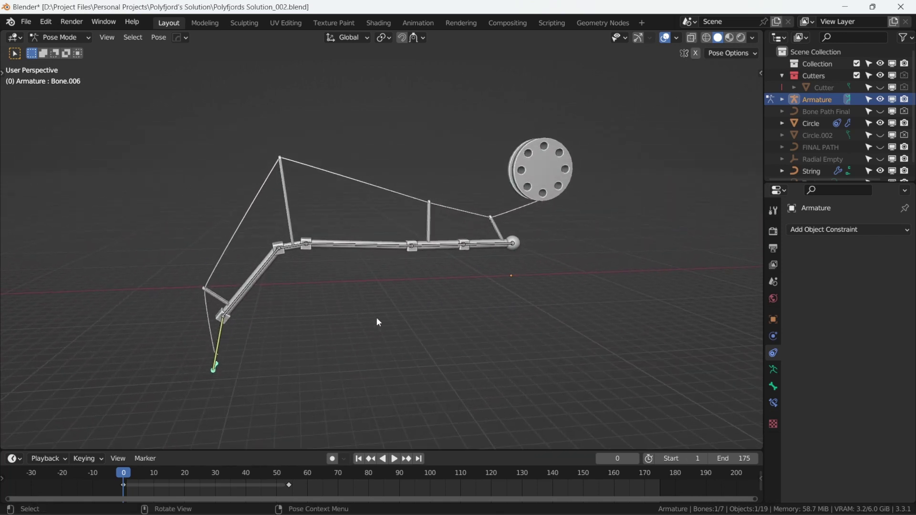
key("g")
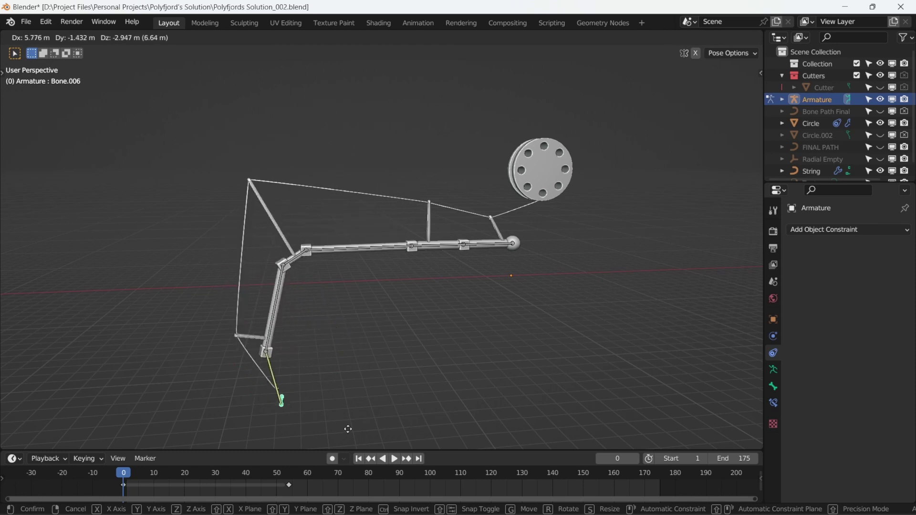
left_click(425, 344)
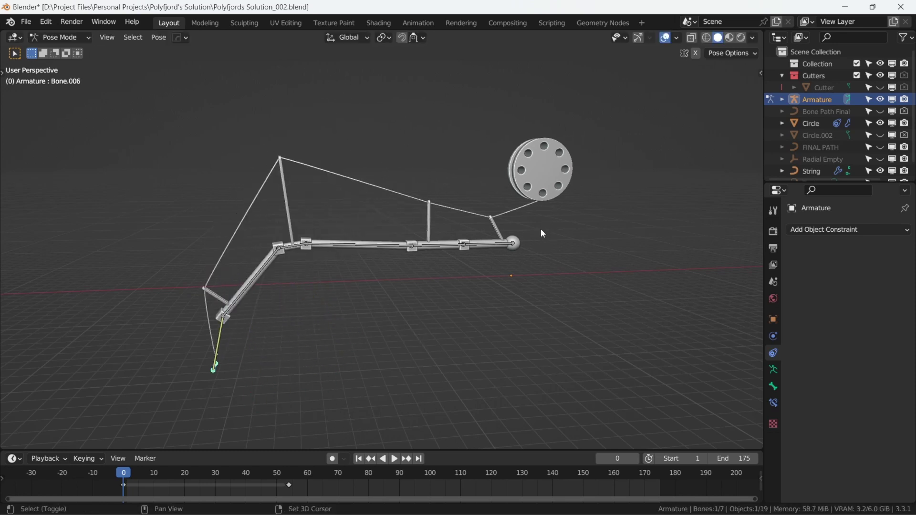
middle_click_drag(543, 234, 486, 250, "shift")
Switch to Object Mode, select the Circle to inspect its Bone.005 Transformation constraint, then deselect
key("ctrl+Tab")
left_click(492, 183)
left_click(498, 193)
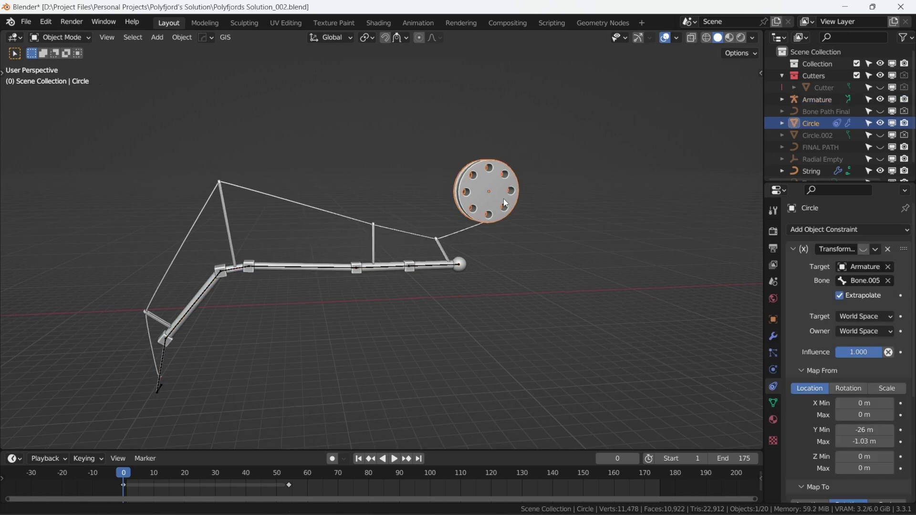
middle_click_drag(505, 202, 436, 213)
key("ctrl+Tab")
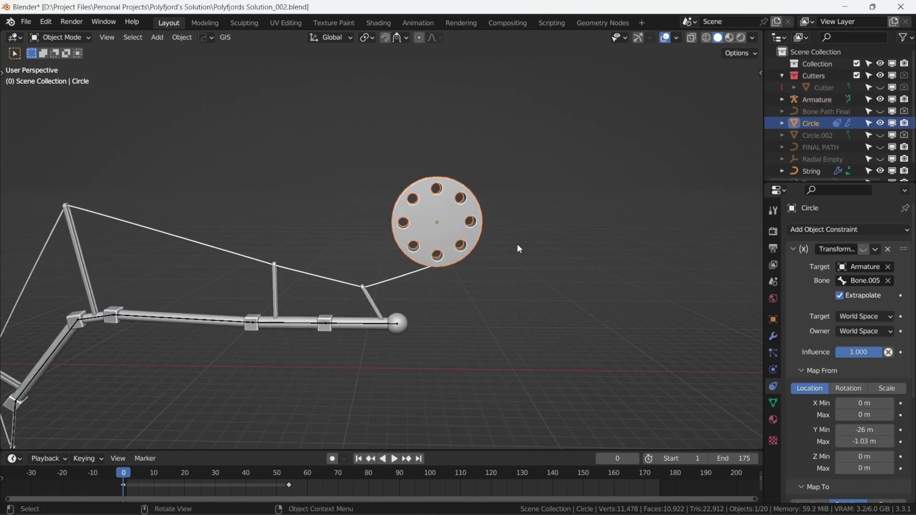
left_click(492, 254)
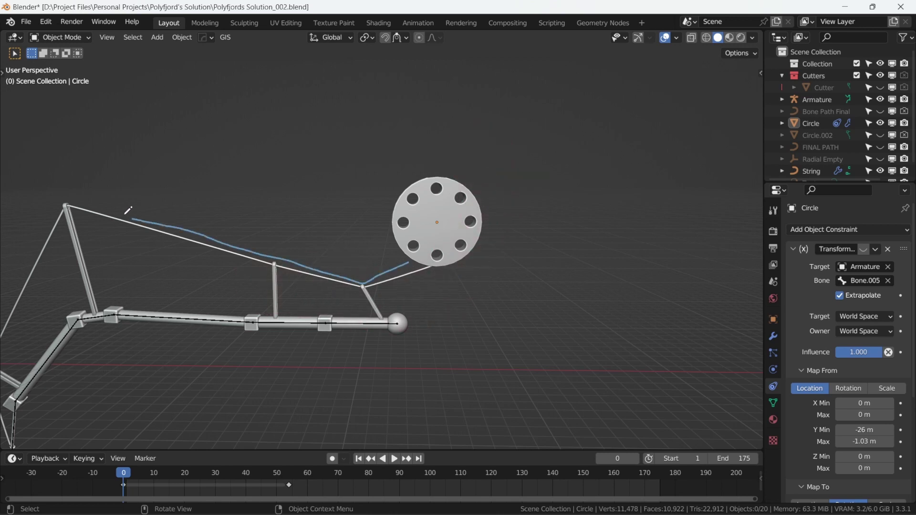
Annotate the string's path down the leg and mark its length as 'l=?'
middle_click_drag(150, 225, 450, 212, "shift")
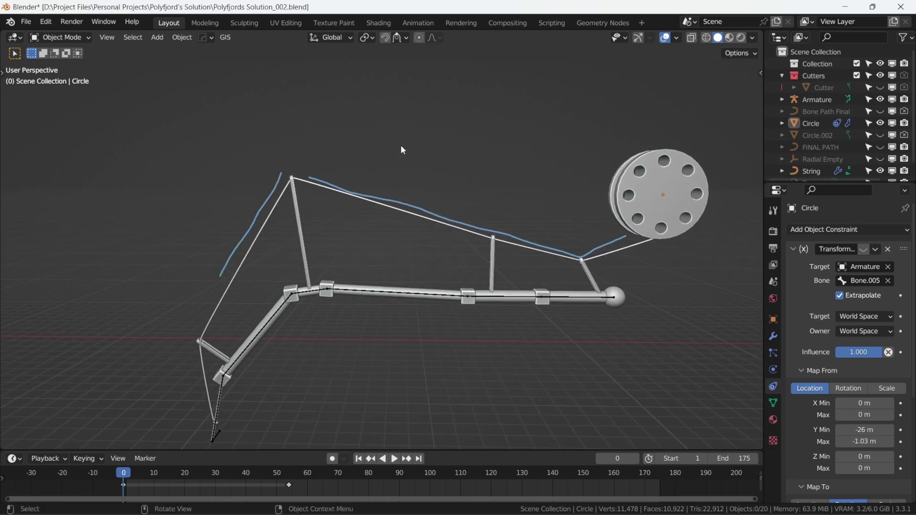
left_click_drag(400, 144, 406, 178)
middle_click_drag(522, 233, 506, 243, "shift")
left_click_drag(195, 315, 285, 186)
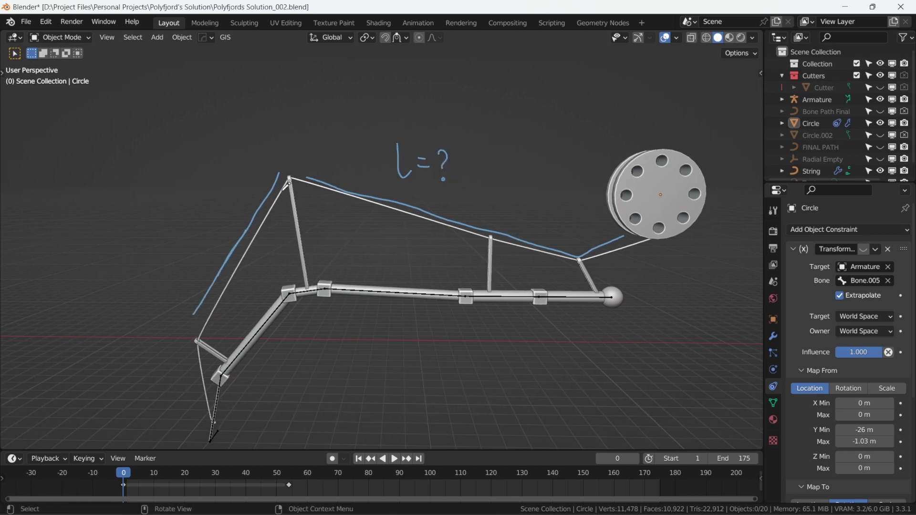
Erase all the annotation strokes and zoom out to see the whole rig
left_click_drag(204, 267, 408, 137, "ctrl")
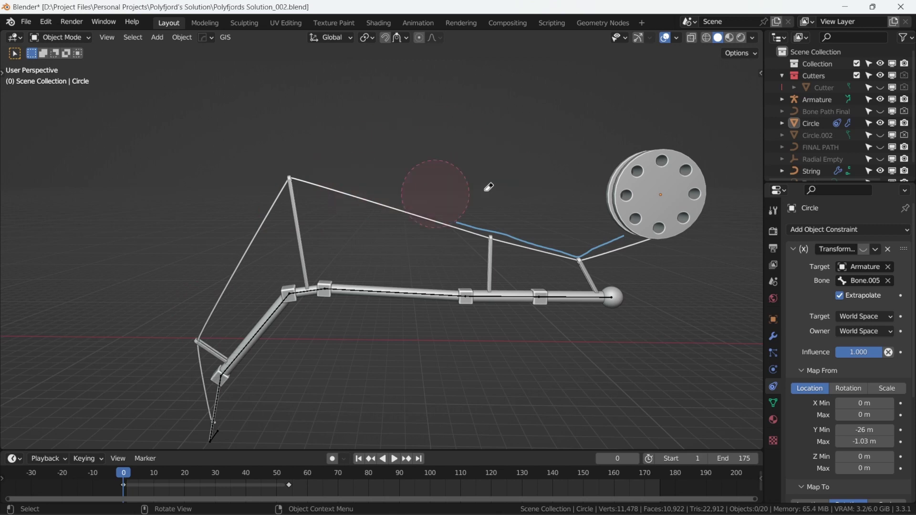
scroll(632, 203, "down", 3)
middle_click_drag(632, 203, 416, 253)
key("shift+a")
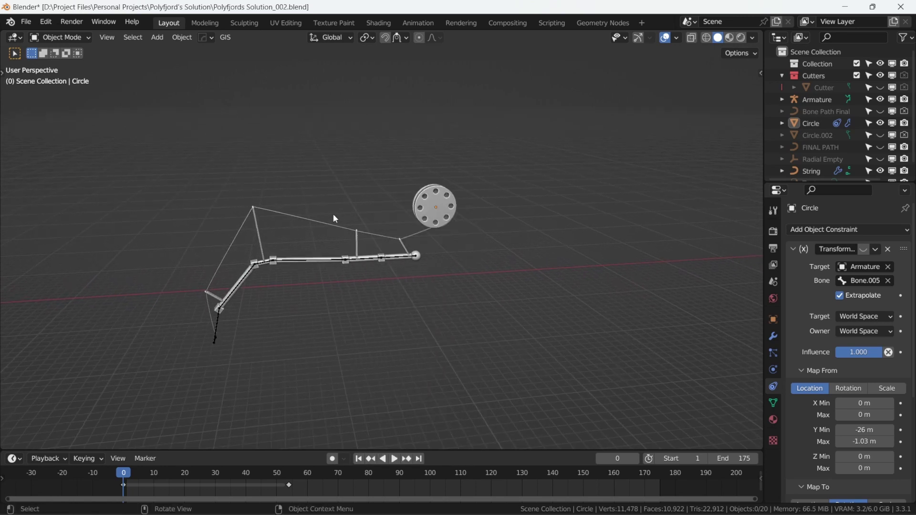
Select the String curve and show its data properties
scroll(335, 218, "up", 2)
left_click(339, 229)
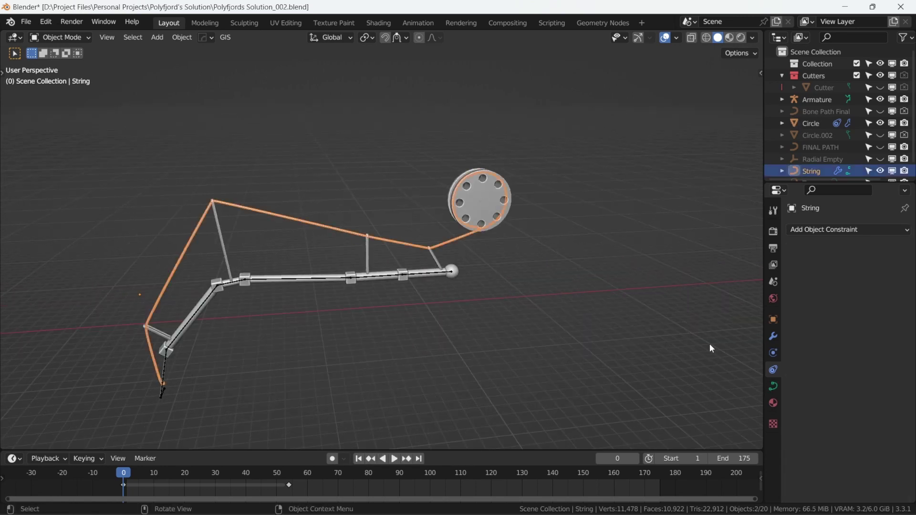
left_click(773, 387)
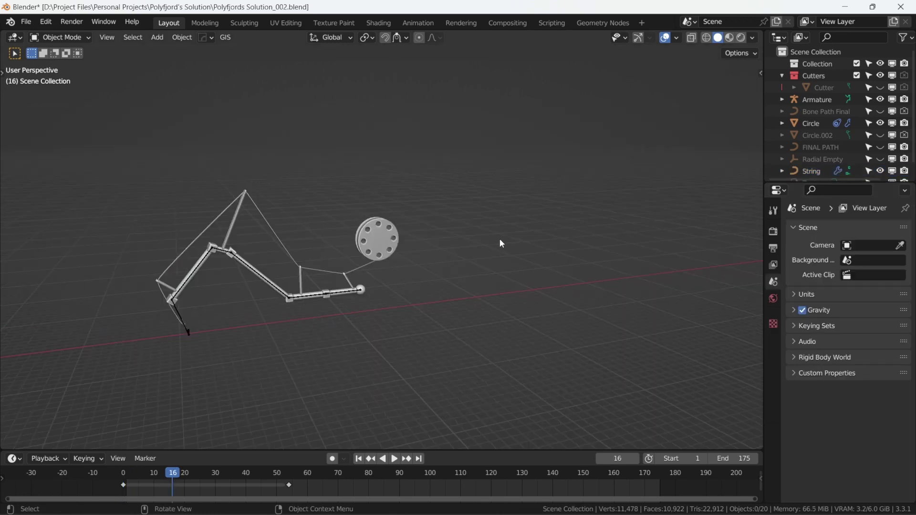
Add a plane, rotate it 90° on X, and flatten it along Z in Edit Mode
key("shift+a")
left_click(522, 270)
type("r")
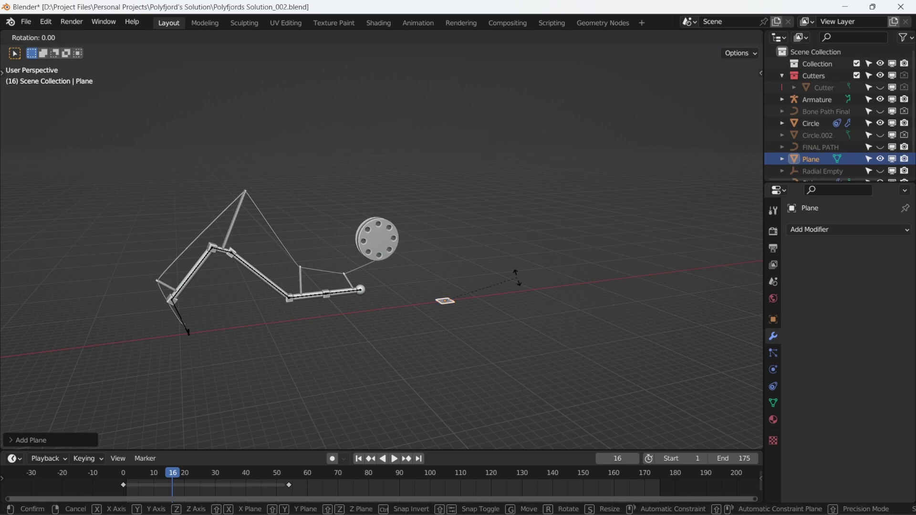
type("x90")
key("Return")
scroll(415, 305, "up", 5)
key("Tab")
key("s")
key("z")
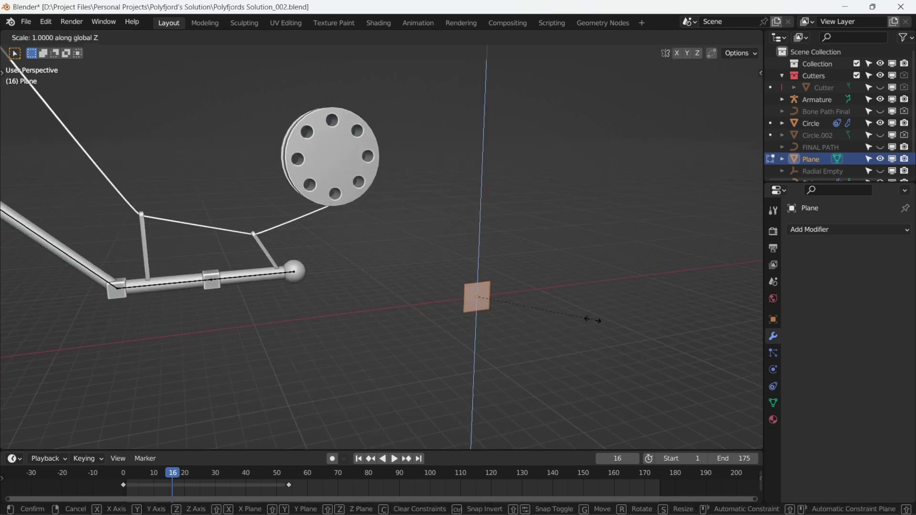
left_click(488, 300)
key("Tab")
scroll(477, 304, "down", 4)
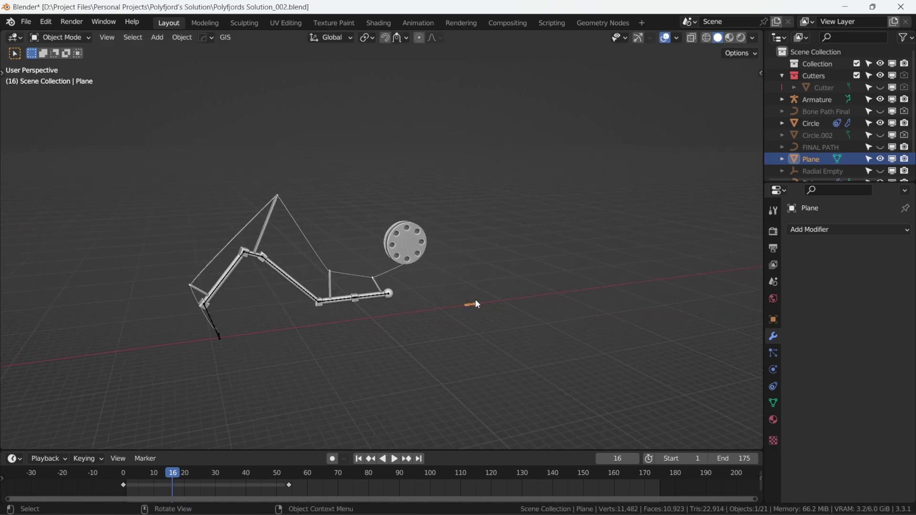
Add an Array modifier set to Fit Curve along String, with relative offset X 0, Y 1
left_click(830, 229)
left_click(689, 265)
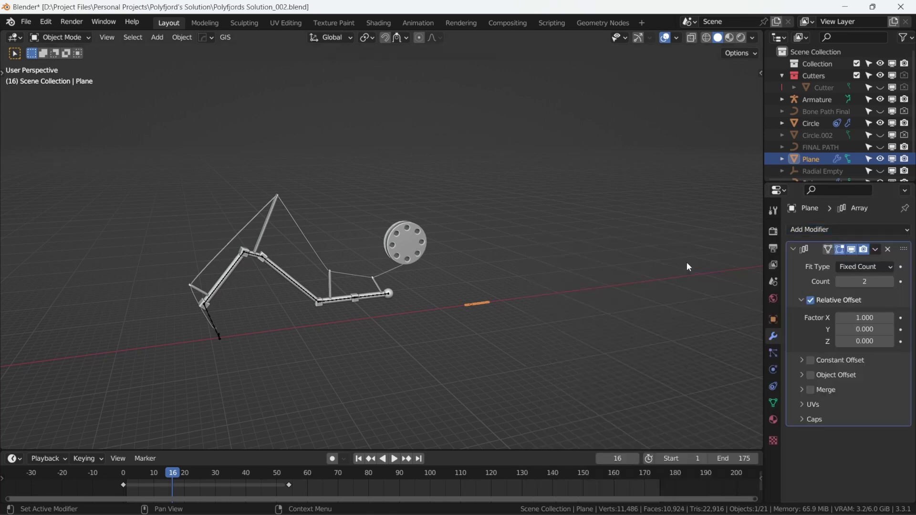
left_click(890, 269)
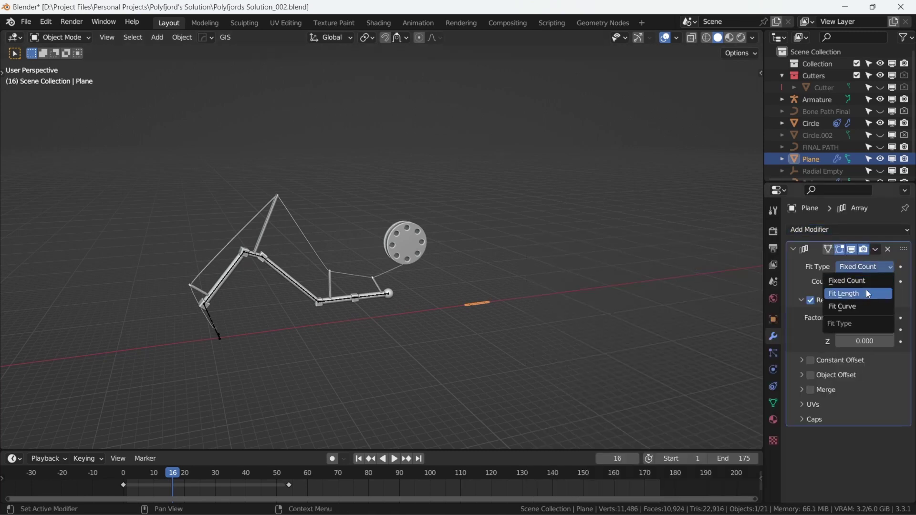
left_click(858, 307)
left_click(888, 283)
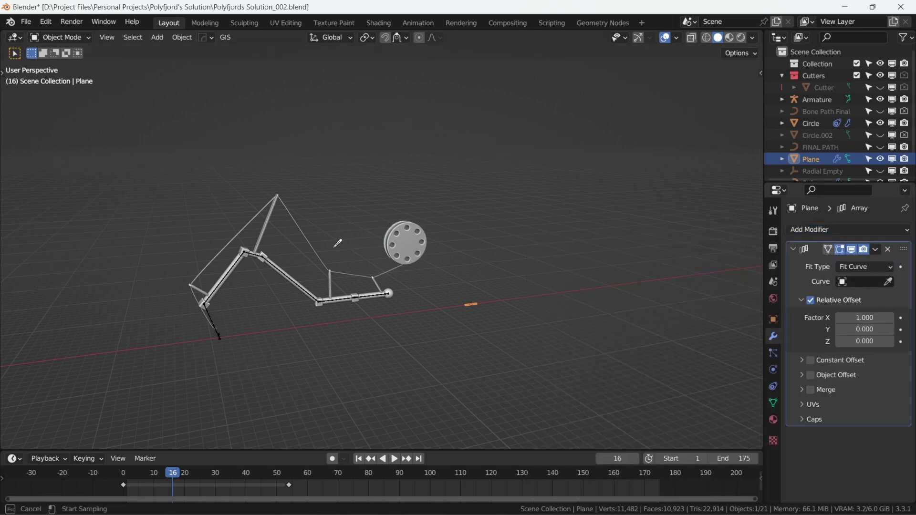
left_click(315, 238)
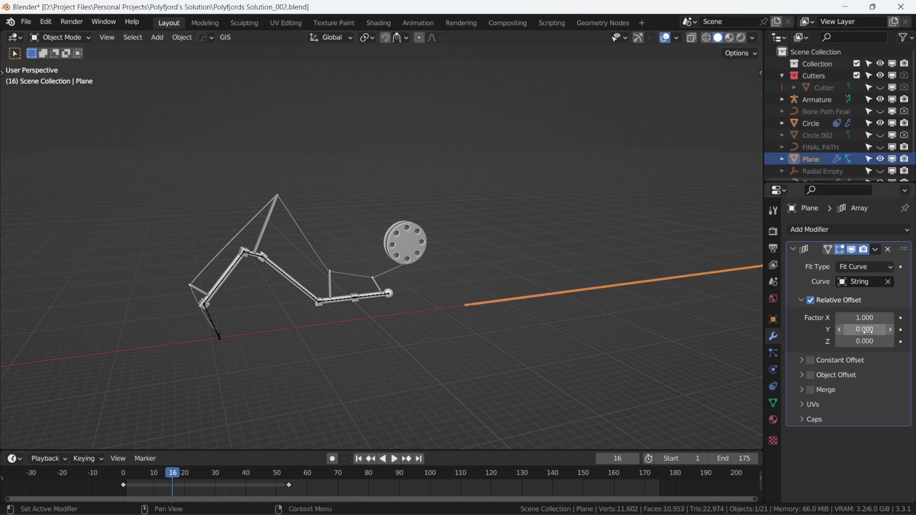
key("Return")
key("BackSpace")
Scale the bar along Z to shorten it
middle_click_drag(496, 298, 535, 315)
key("s")
key("z")
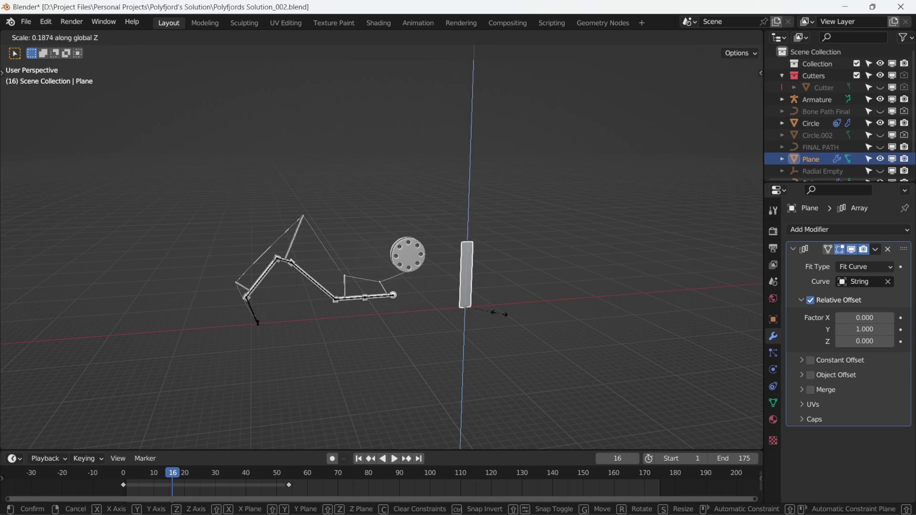
left_click(501, 321)
scroll(493, 227, "up", 2)
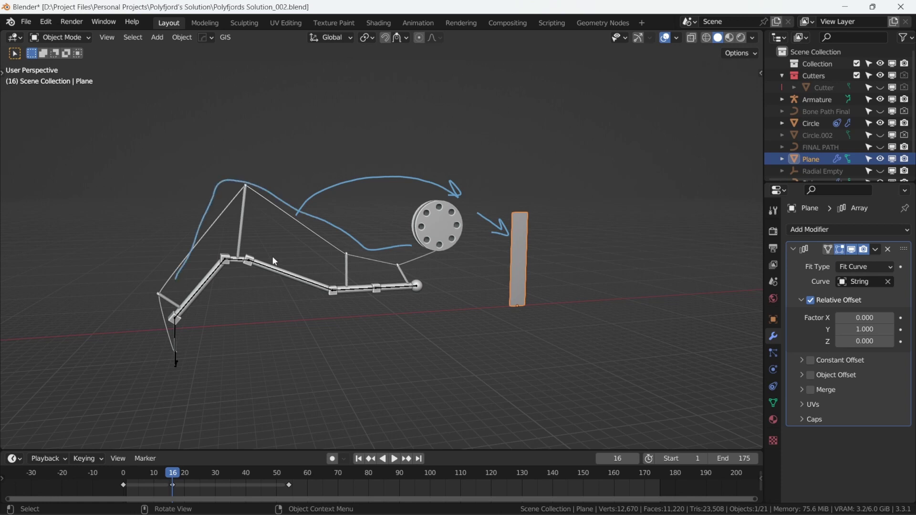
left_click(774, 420)
Give the bar a new material with a green viewport colour, then start moving the foot bone along X
left_click(832, 280)
scroll(855, 401, "down", 15)
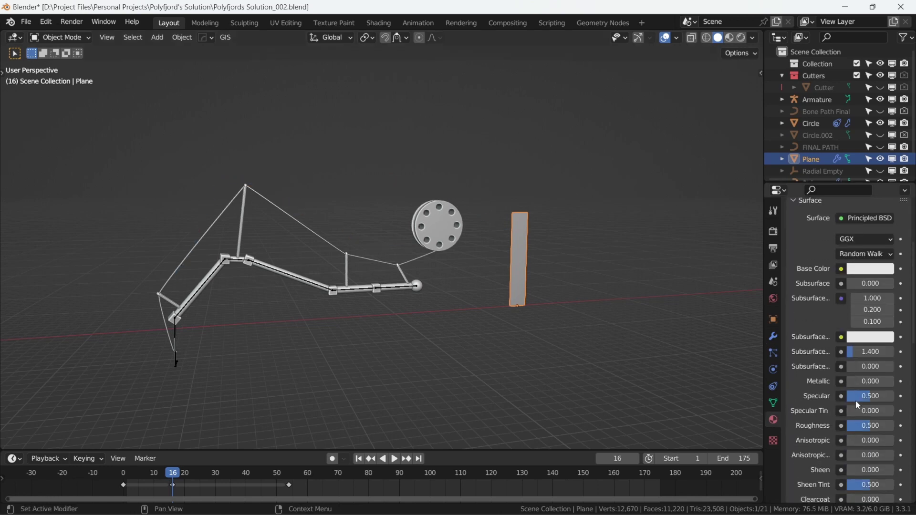
left_click(852, 483)
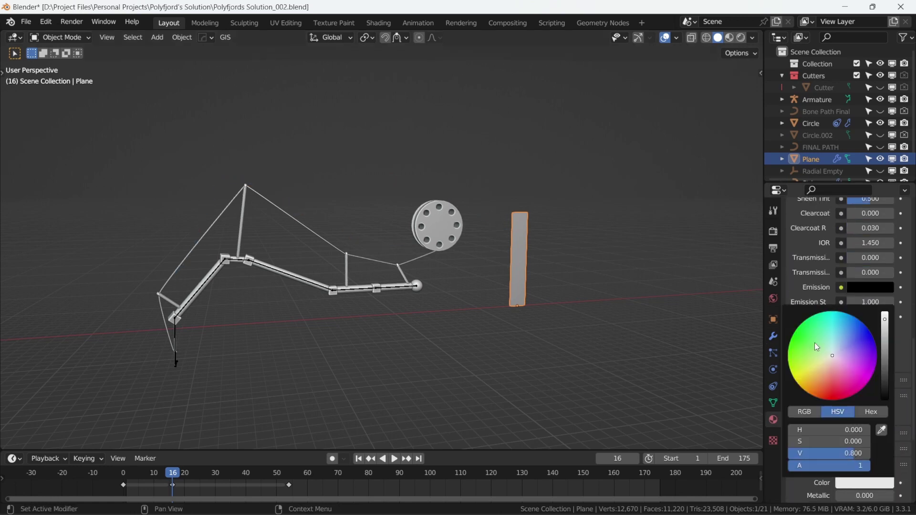
left_click_drag(825, 354, 811, 345)
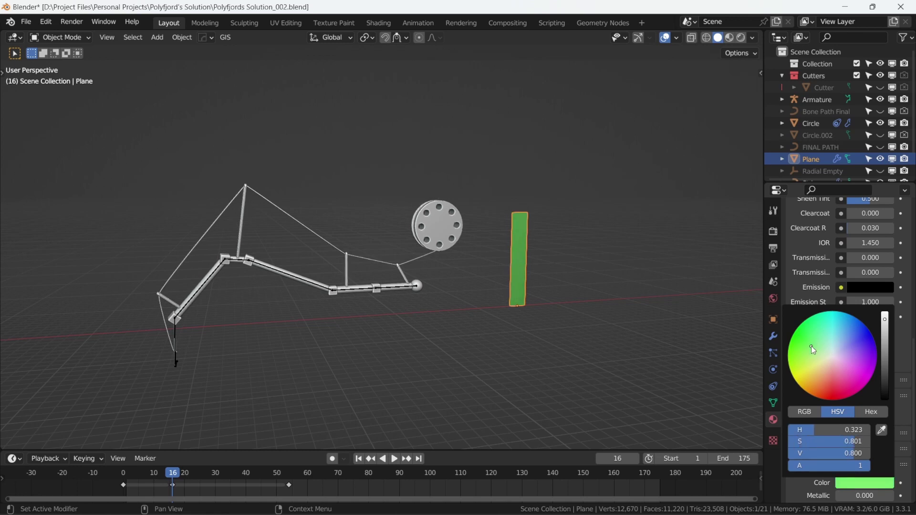
left_click(605, 263)
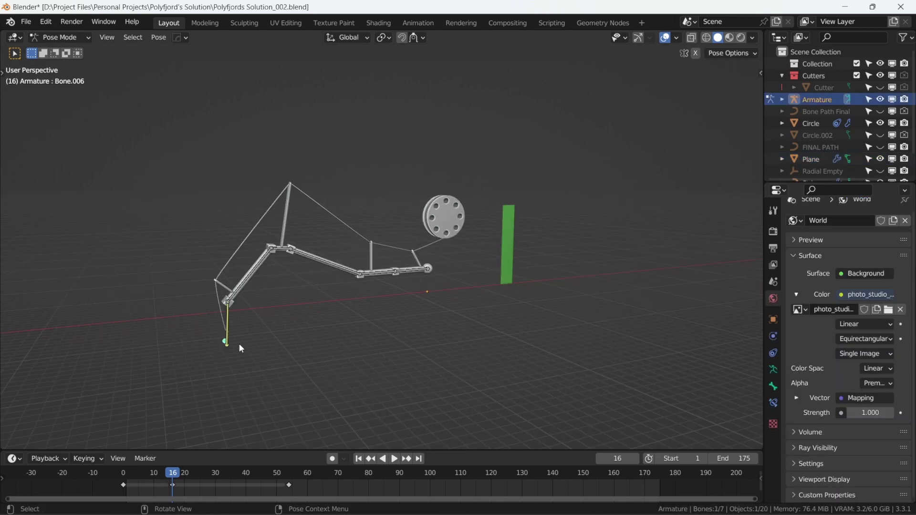
key("g")
key("x")
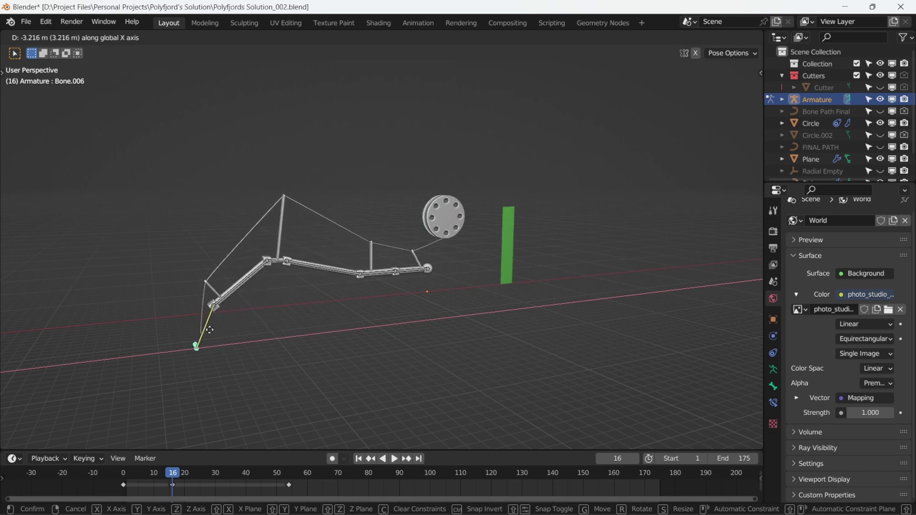
Maximize the viewport in front orthographic view and slide the foot target along X
left_click(303, 330)
key("ctrl+space")
key("KP_1")
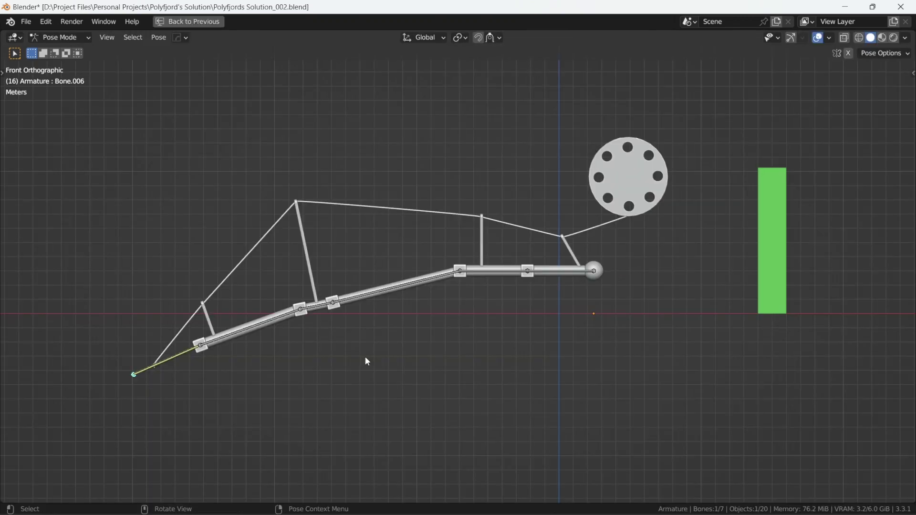
key("g")
key("x")
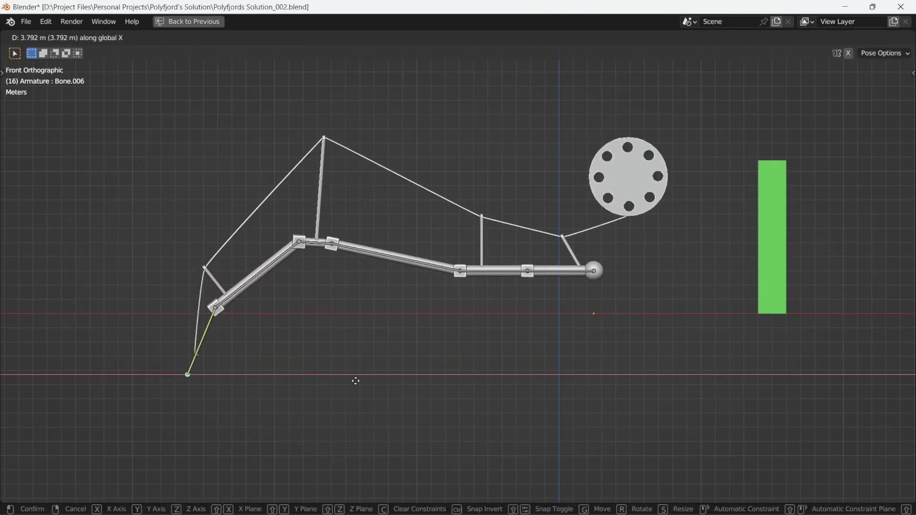
left_click(458, 372)
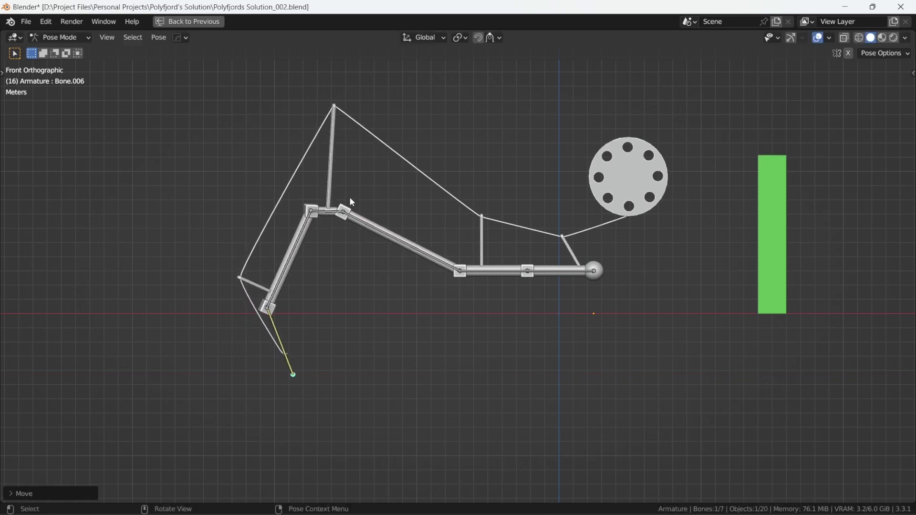
Slide the foot target along X again, then select the IK target Bone.005
key("i")
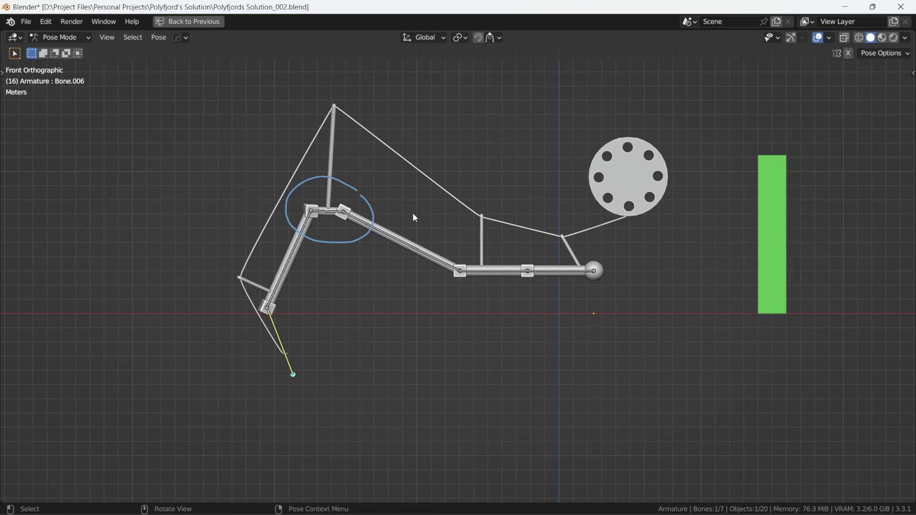
key("g")
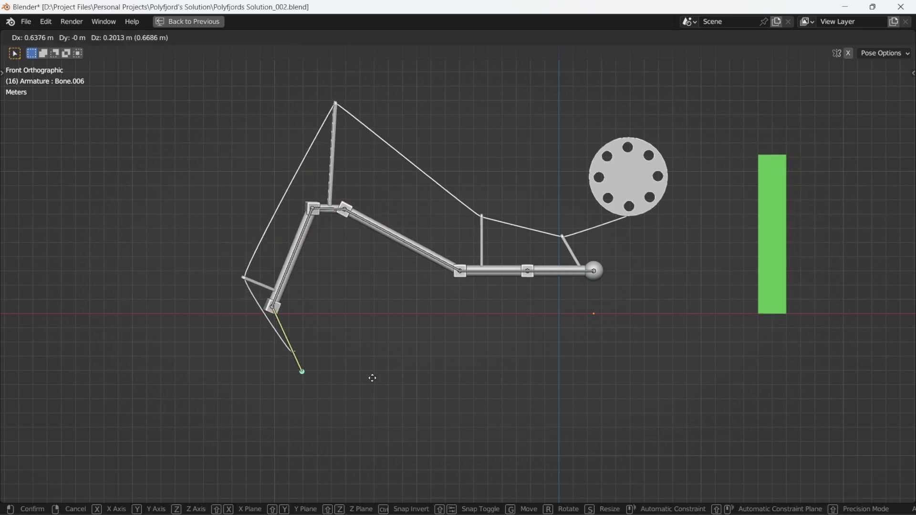
key("x")
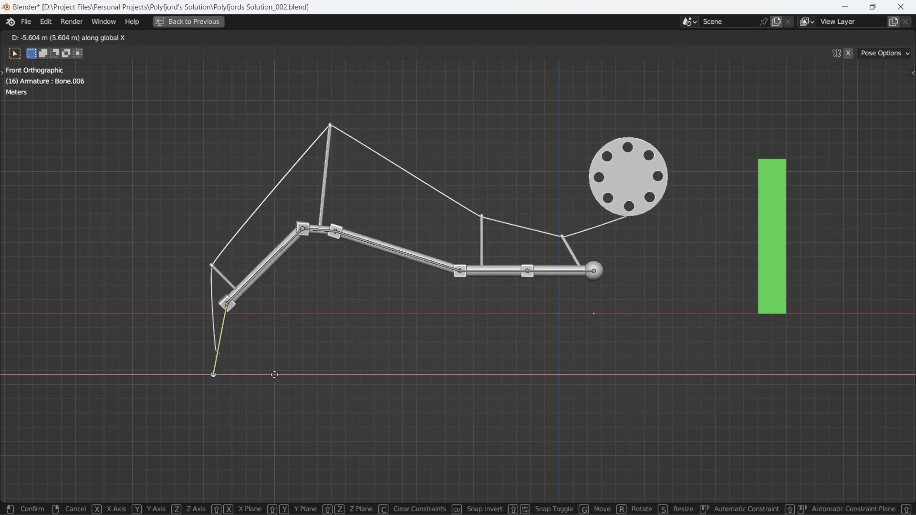
left_click(199, 375)
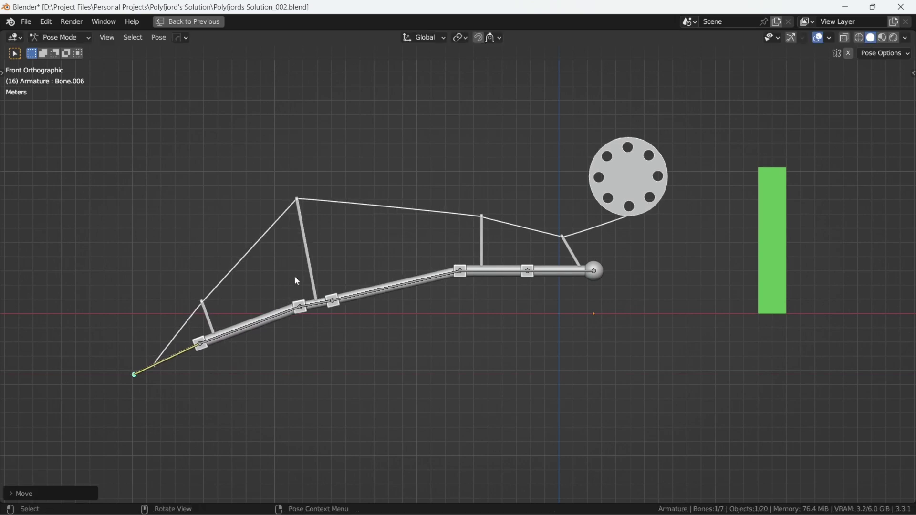
left_click(260, 310)
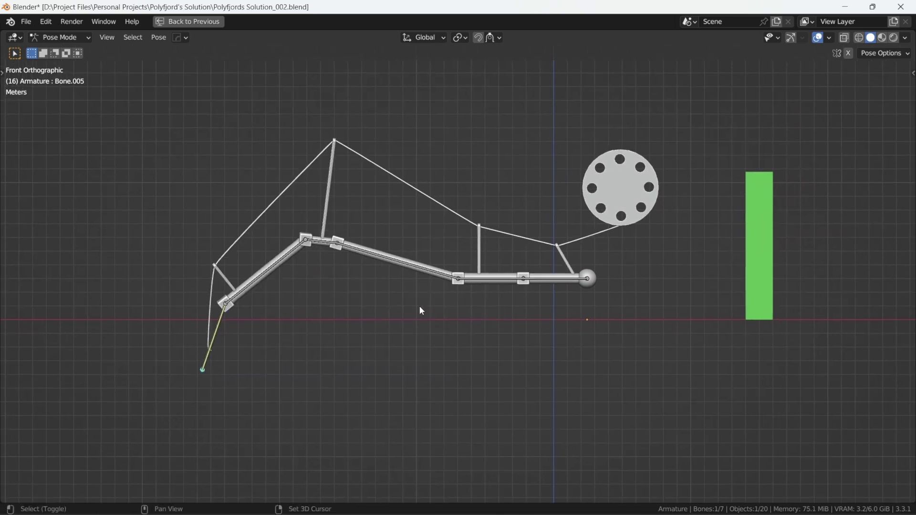
Move Bone.005 right along X so the leg folds up
key("g")
key("x")
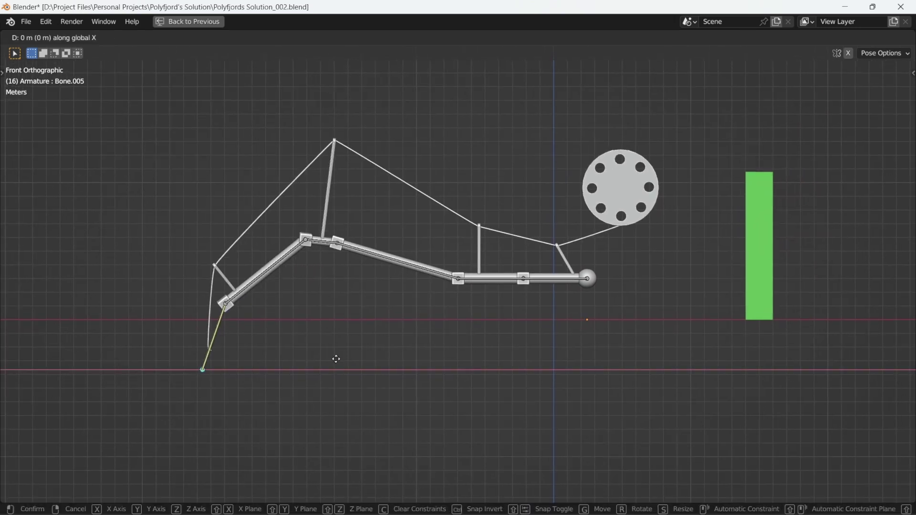
left_click(452, 354)
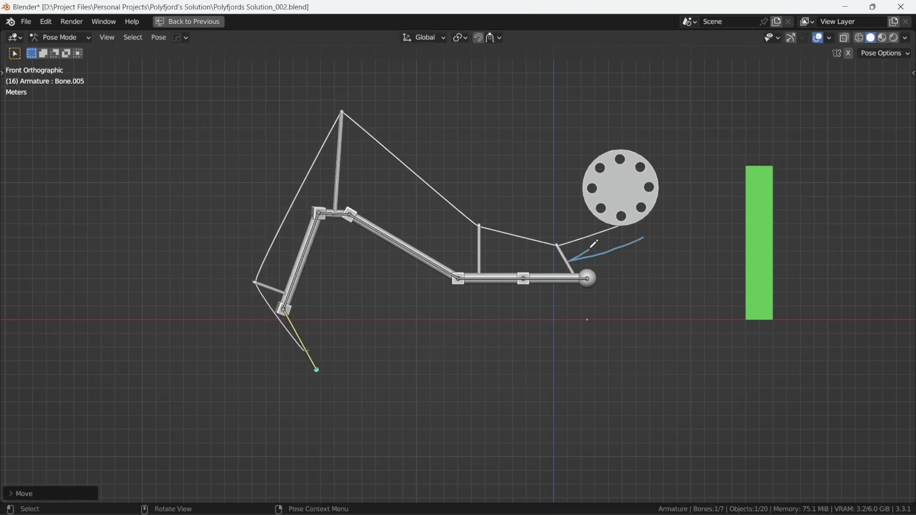
Sketch an arrow arching over the leg to show the wheel turning, then erase it
left_click(581, 262)
mouse_move(555, 232)
left_mouse_down()
mouse_move(475, 204)
mouse_move(387, 125)
mouse_move(321, 107)
mouse_move(271, 238)
left_mouse_up()
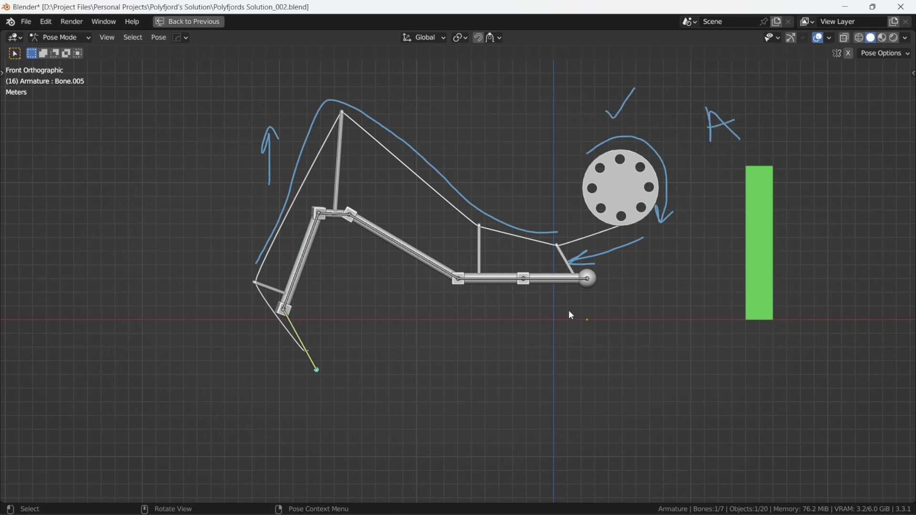
mouse_move(324, 196)
left_mouse_down()
mouse_move(258, 195)
mouse_move(327, 86)
mouse_move(491, 194)
mouse_move(698, 195)
mouse_move(624, 112)
left_mouse_up()
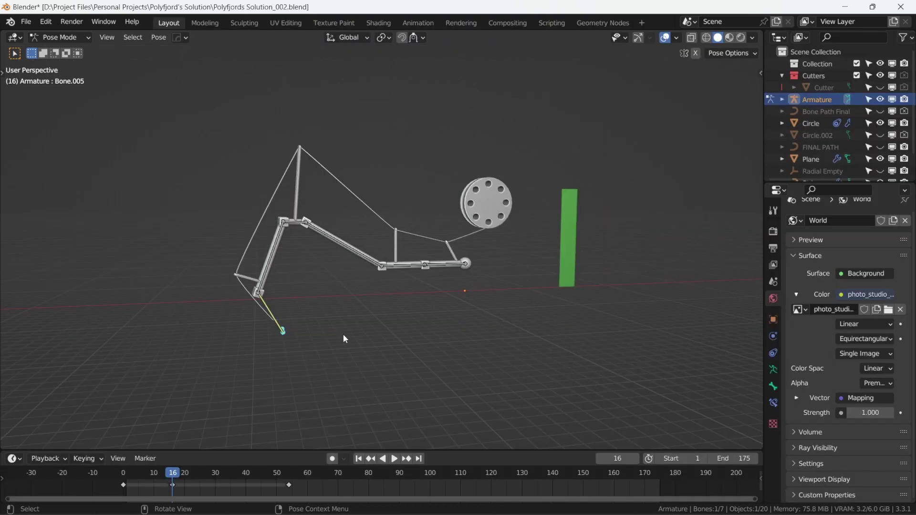
Slide the foot target along X, then sketch and clear annotation marks beneath the rig
key("g")
key("x")
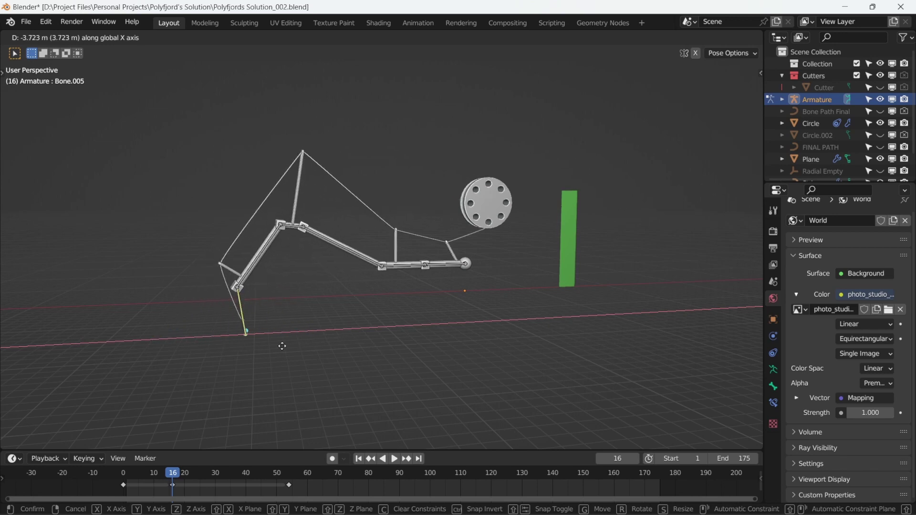
left_click(296, 343)
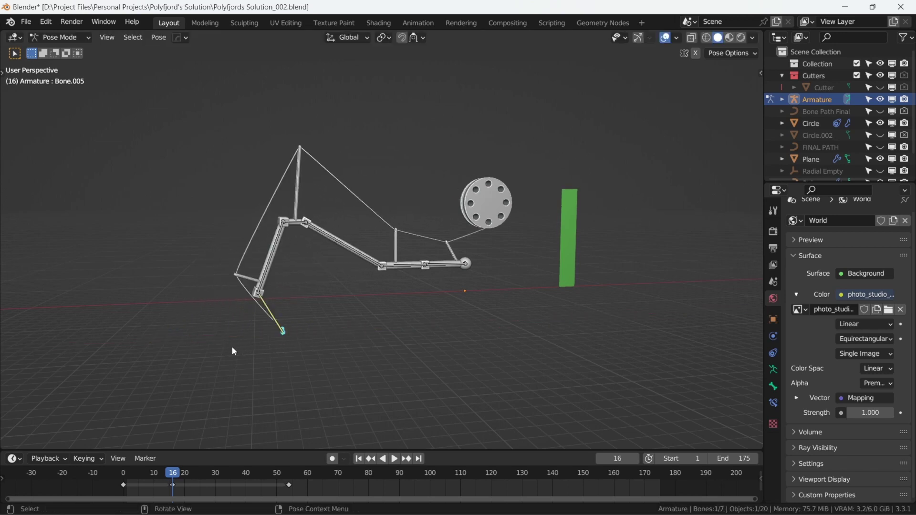
left_click_drag(232, 347, 423, 329)
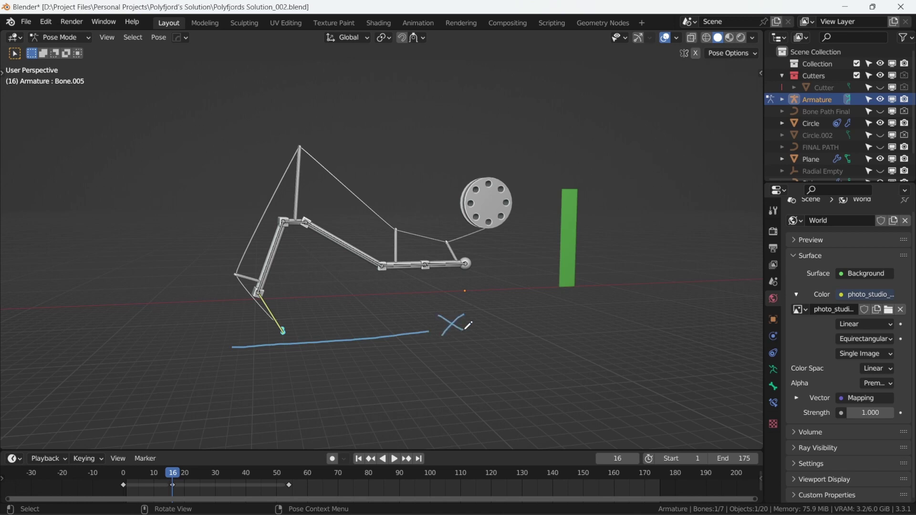
mouse_move(309, 370)
left_mouse_down()
mouse_move(378, 359)
mouse_move(424, 394)
mouse_move(392, 438)
mouse_move(279, 389)
left_mouse_up()
key("Escape")
Reposition the foot target freely, deselect all bones, and switch to Object Mode
key("g")
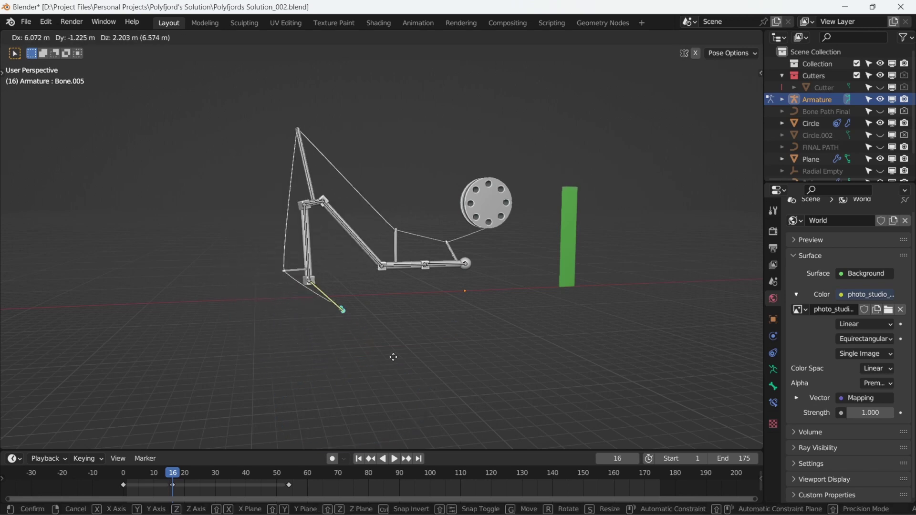
left_click(316, 394)
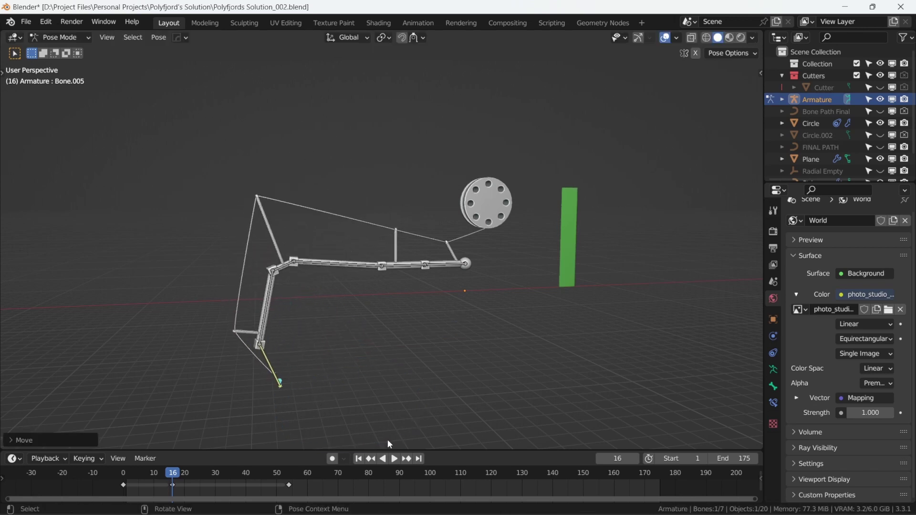
key("g")
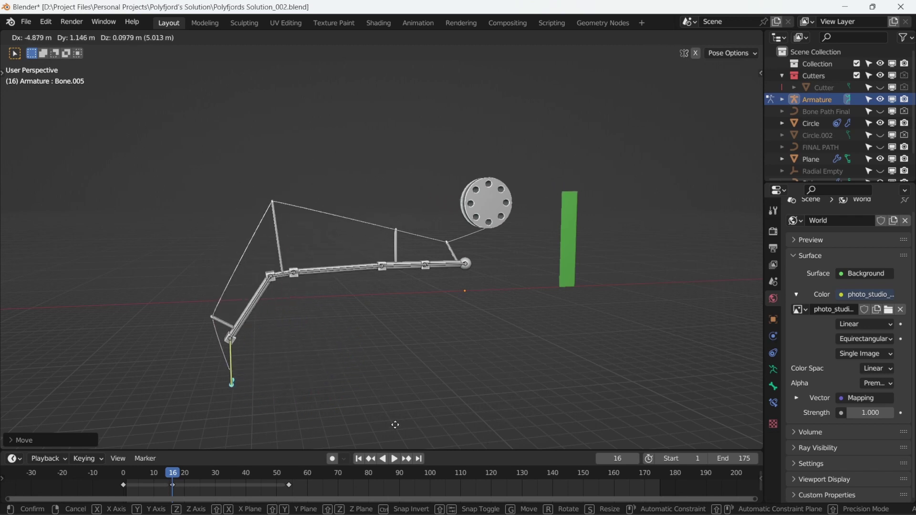
left_click(503, 404)
left_click(491, 208)
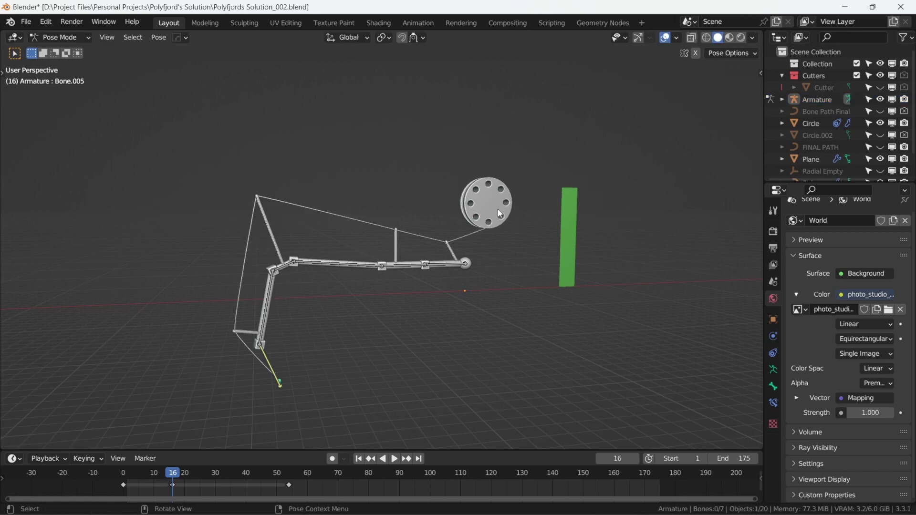
key("ctrl+Tab")
left_click(491, 201)
Select the Circle, enable its Bone.005 Transformation constraint, then deselect it
left_click(487, 204)
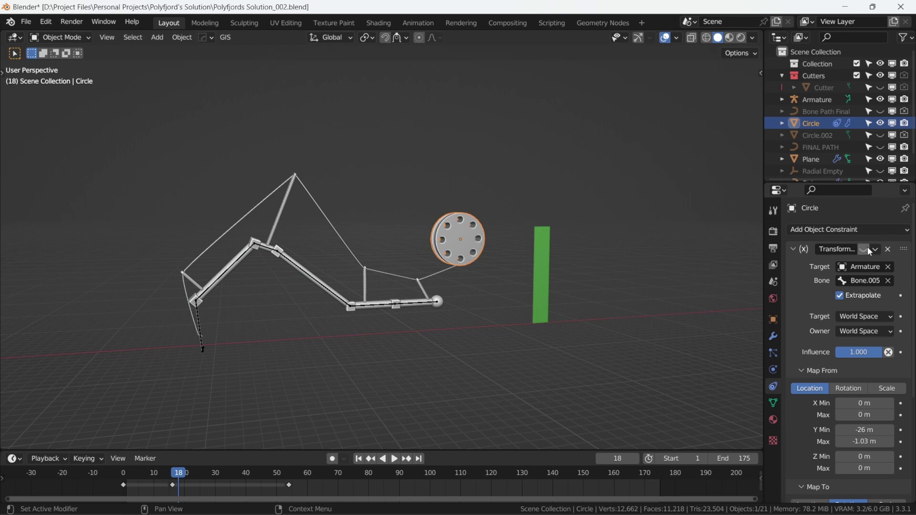
left_click(864, 249)
left_click(446, 338)
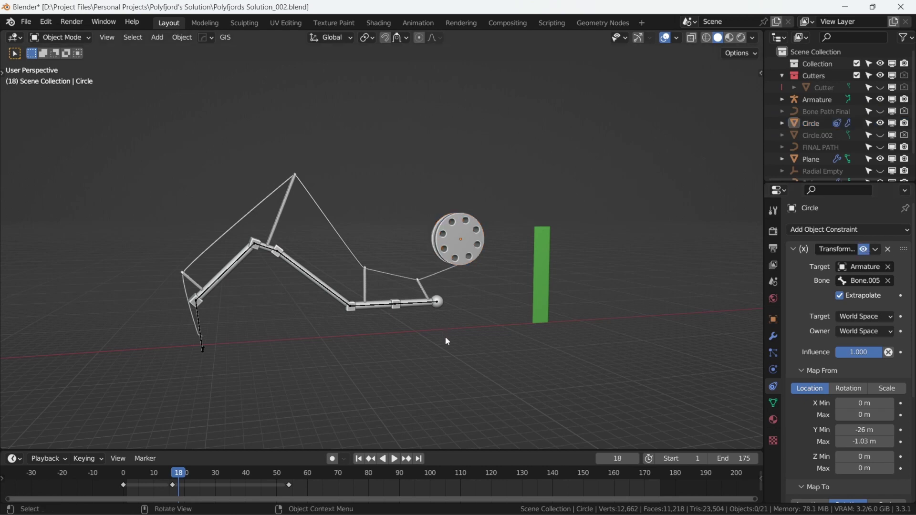
middle_click_drag(367, 315, 375, 318)
Play the walk cycle from frame 0 and orbit the view to watch the wheel spin
left_click(124, 477)
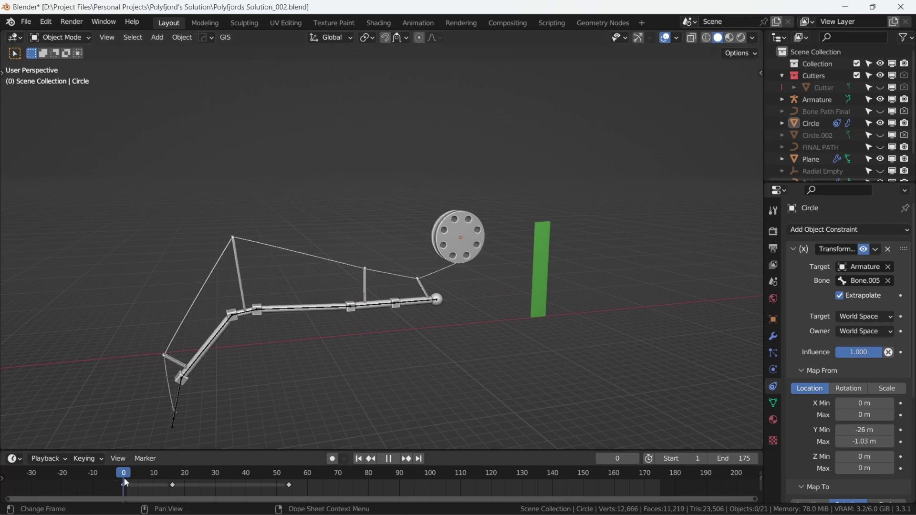
key("space")
middle_click_drag(367, 342, 336, 330)
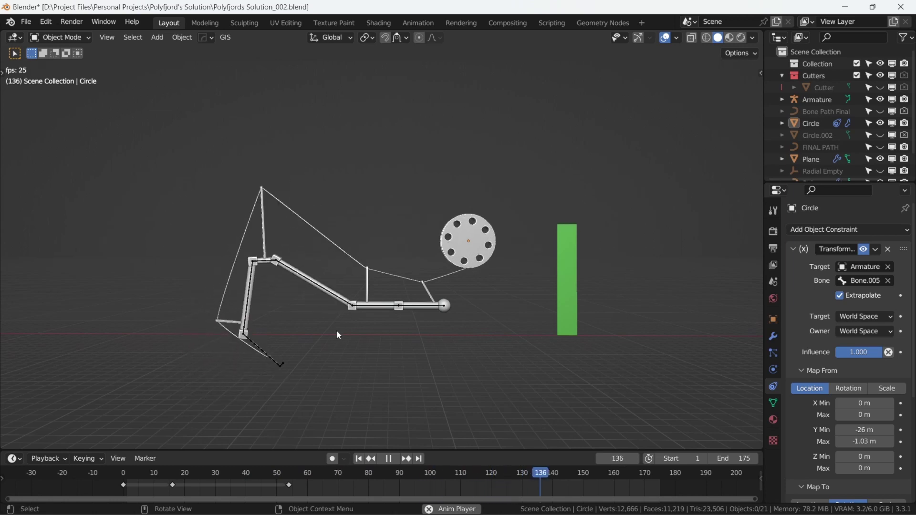
middle_click_drag(338, 305, 867, 297)
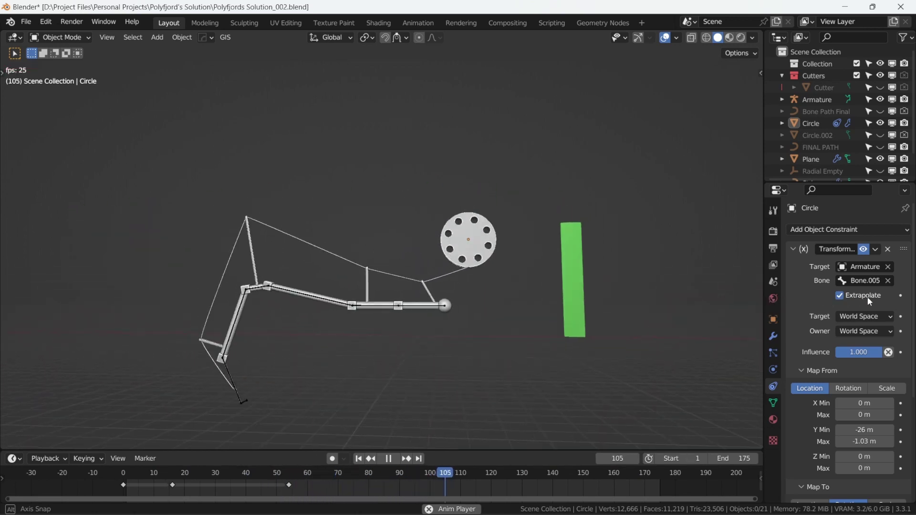